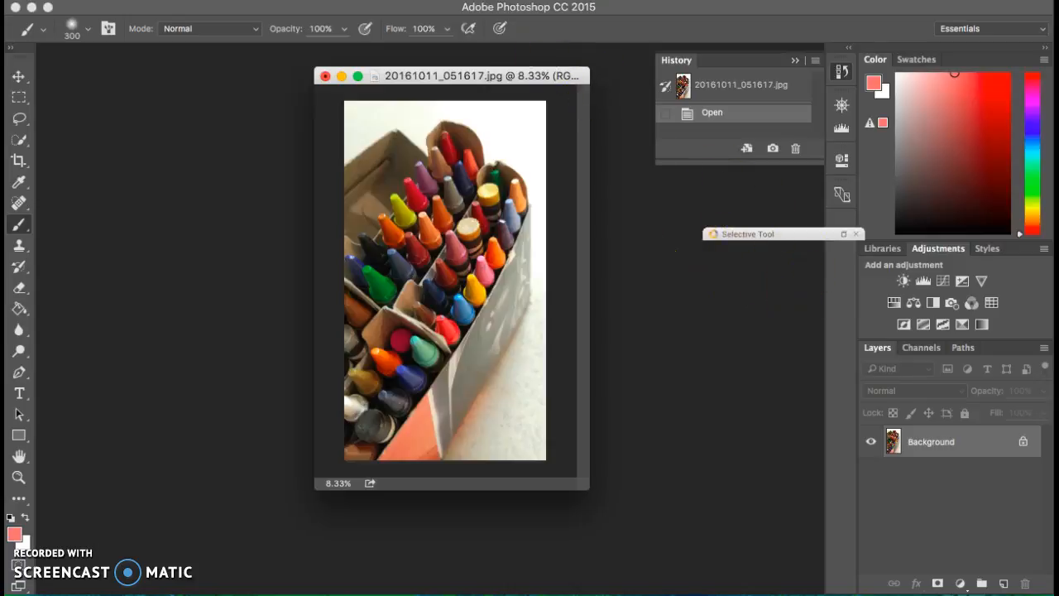
# Step: Convert the Background layer to a smart object and start a Gaussian Blur filter on it
pyautogui.click(345, 0)
pyautogui.click(344, 0)
pyautogui.click(346, 0)
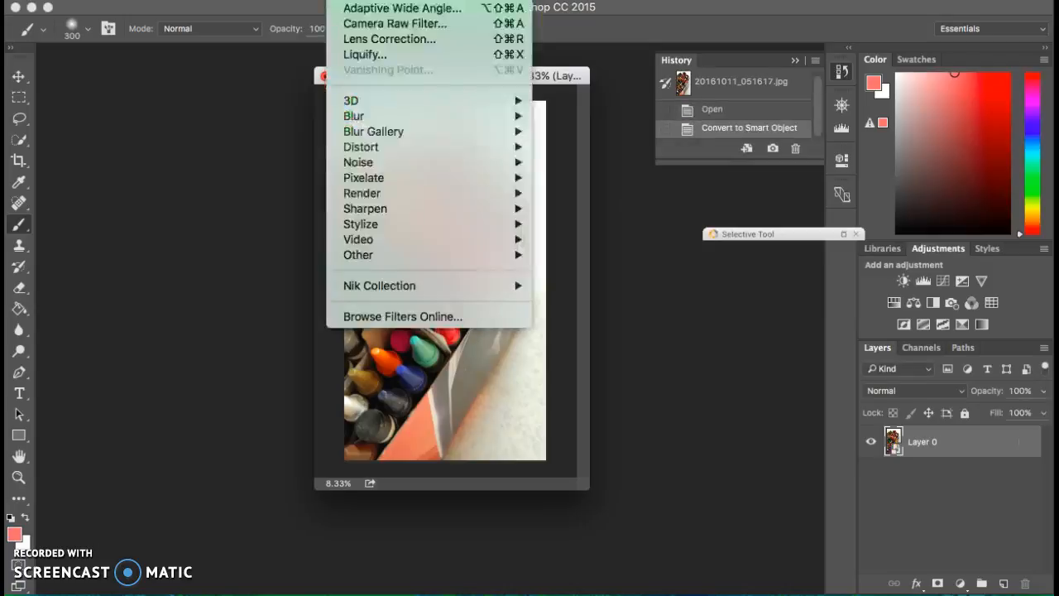
pyautogui.moveTo(364, 116)
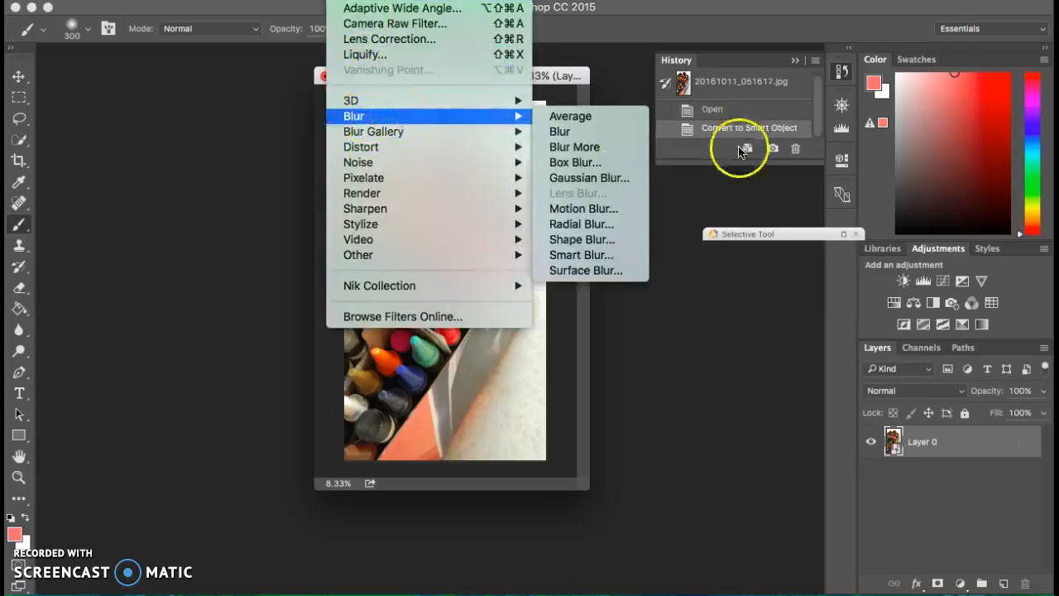
pyautogui.click(607, 178)
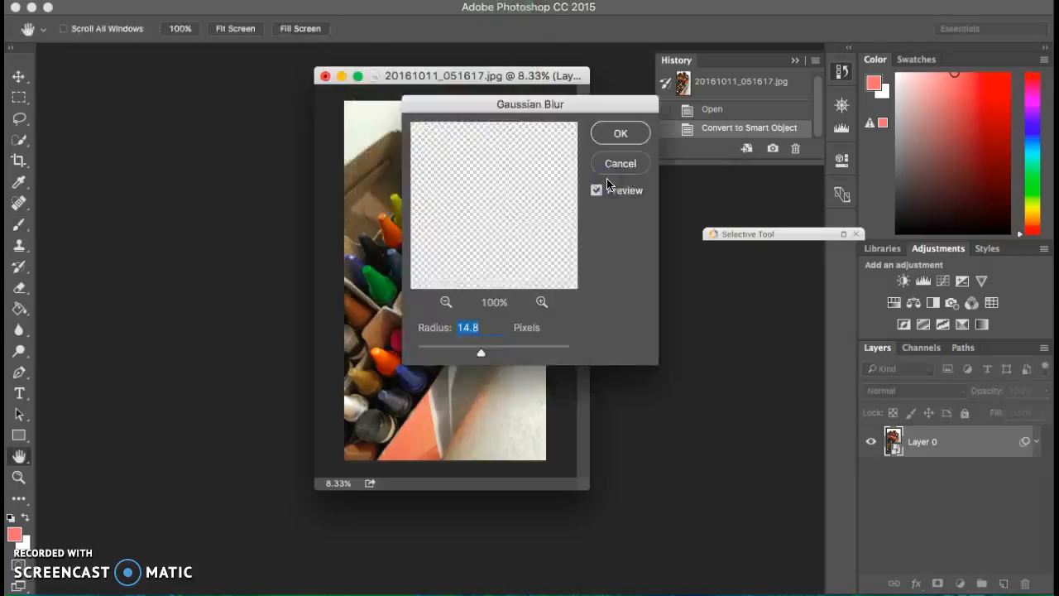
# Step: Zoom the filter preview out to show the crayons and apply the Gaussian Blur with a radius of 36.0 pixels
pyautogui.click(446, 303)
pyautogui.click(446, 303)
pyautogui.click(446, 302)
pyautogui.click(446, 303)
pyautogui.click(446, 303)
pyautogui.click(446, 303)
pyautogui.click(446, 303)
pyautogui.click(446, 303)
pyautogui.moveTo(468, 241); pyautogui.dragTo(497, 201)
pyautogui.moveTo(489, 351)
pyautogui.mouseDown()
pyautogui.moveTo(507, 354)
pyautogui.moveTo(491, 353)
pyautogui.mouseUp()
pyautogui.moveTo(495, 196); pyautogui.dragTo(545, 236)
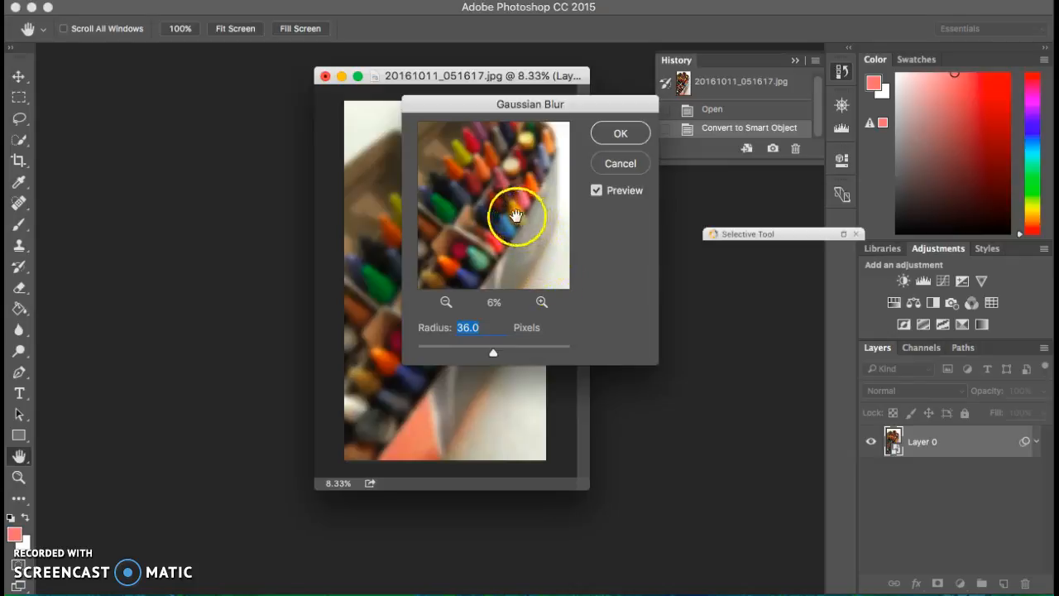
pyautogui.click(611, 134)
# Step: Paint black on the smart filter mask with a 200-pixel brush to sharpen the yellow crayon near the box's front edge
pyautogui.press('b')
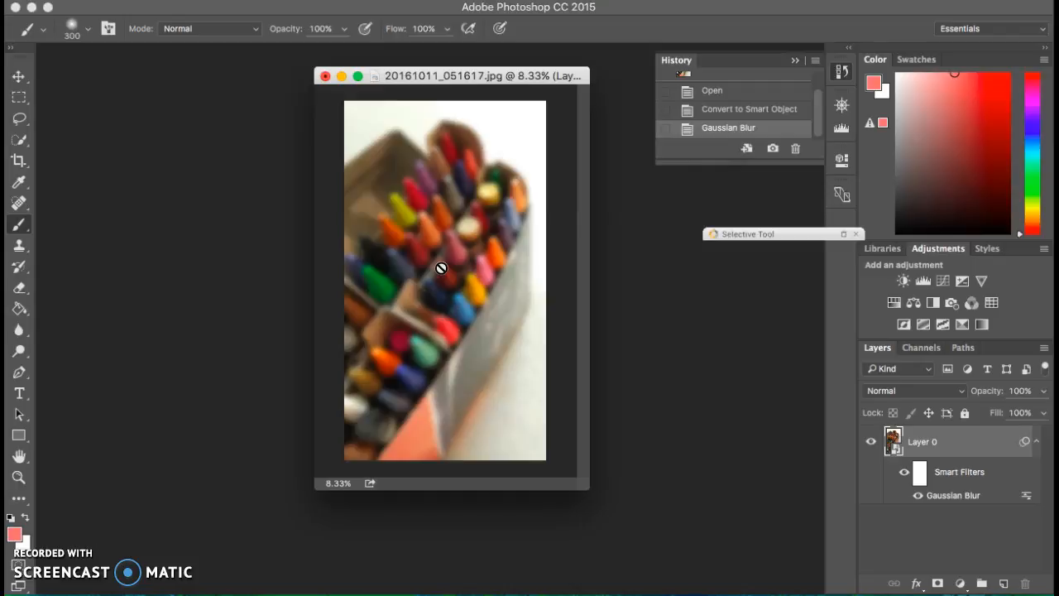
pyautogui.press('super+plus')
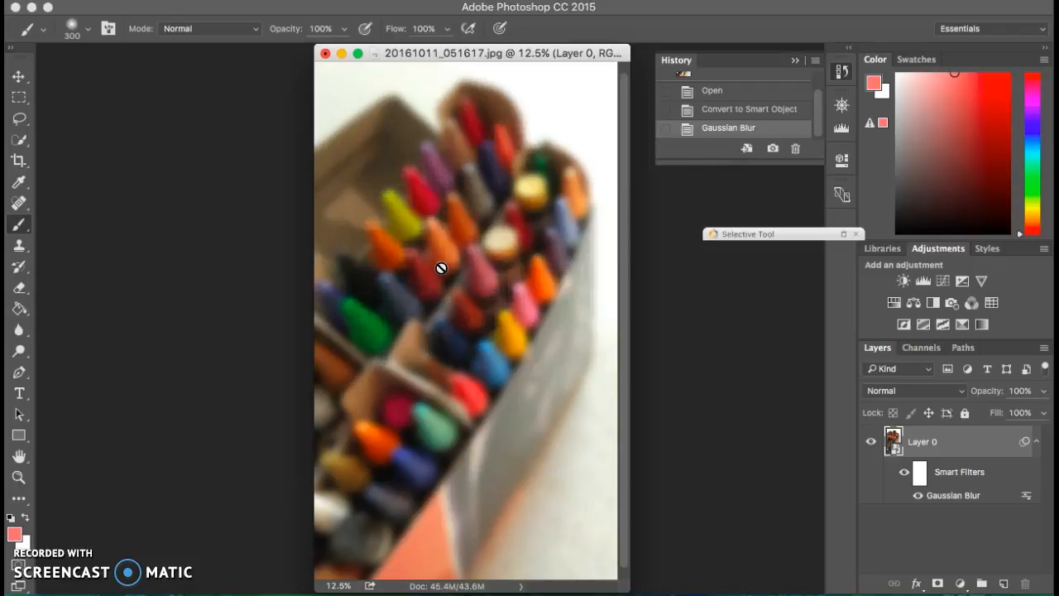
pyautogui.click(921, 478)
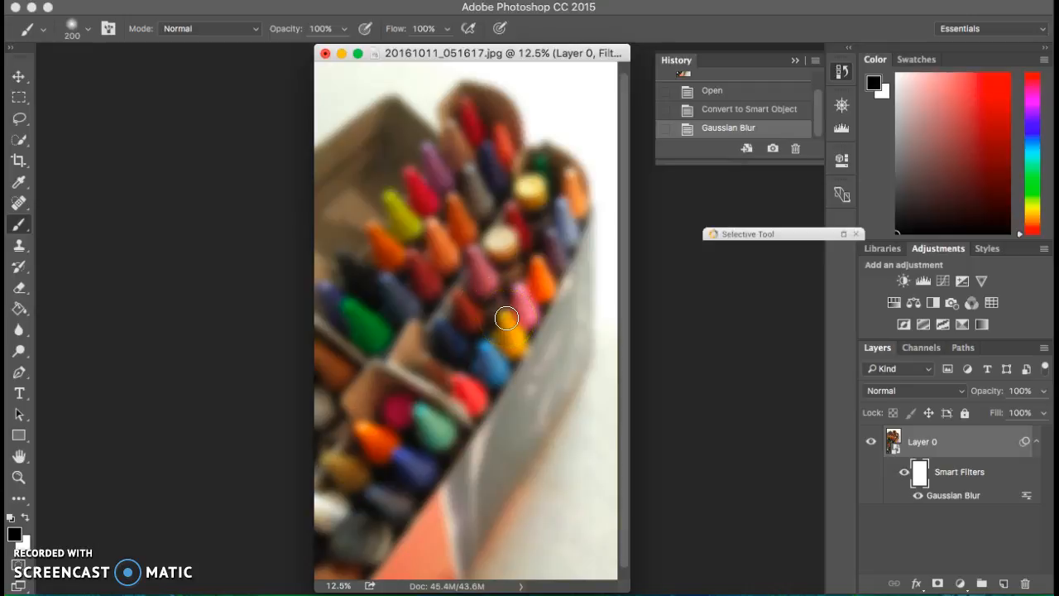
pyautogui.moveTo(509, 316)
pyautogui.mouseDown()
pyautogui.moveTo(506, 347)
pyautogui.moveTo(509, 320)
pyautogui.mouseUp()
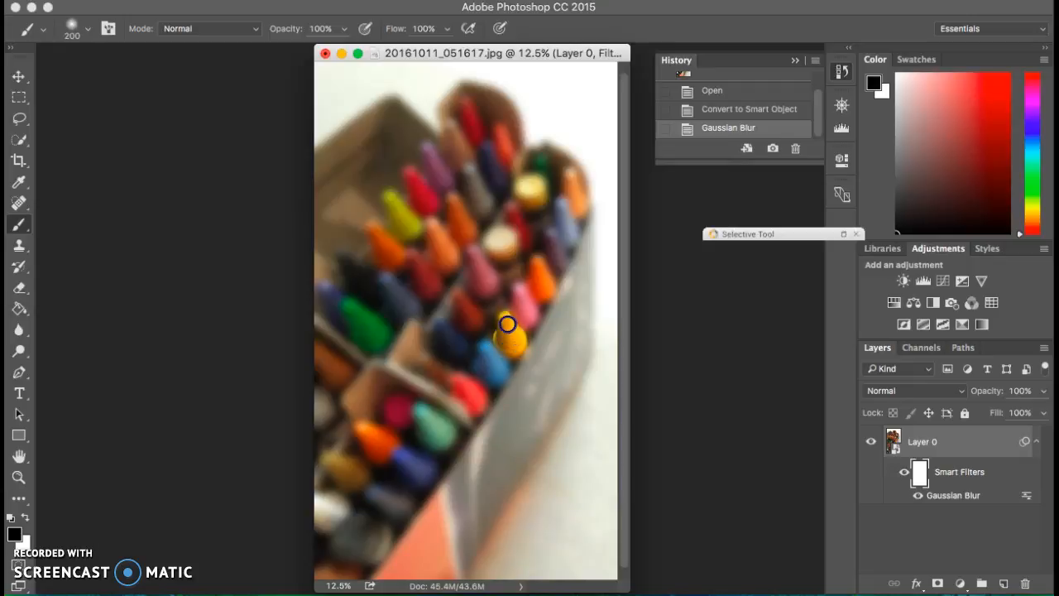
pyautogui.moveTo(513, 346); pyautogui.dragTo(517, 349)
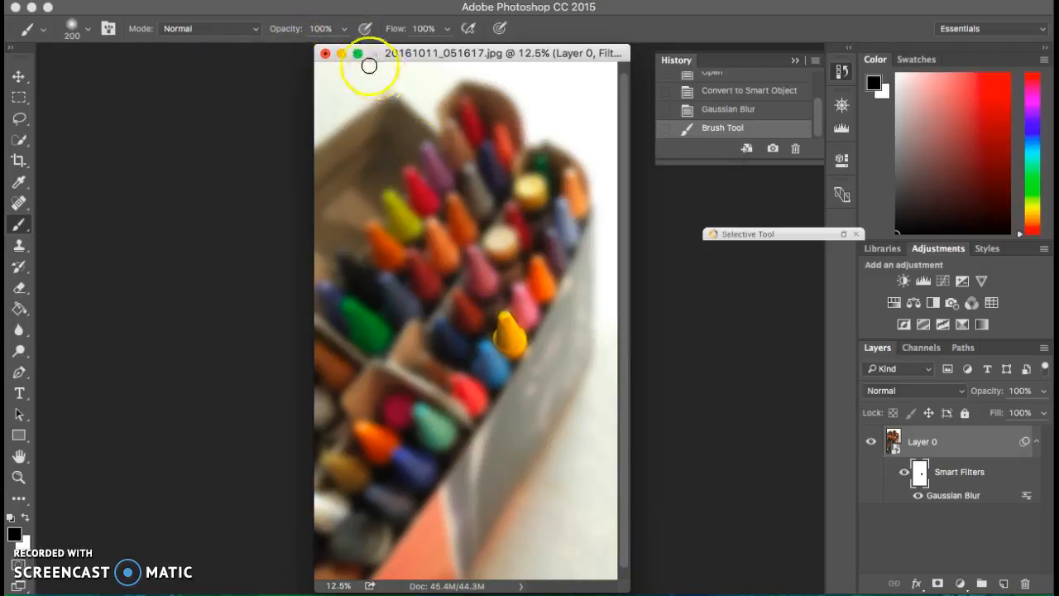
# Step: Lower the brush opacity to 55% and partially unblur the pink, dark red and navy crayons beside the yellow one
pyautogui.click(346, 31)
pyautogui.moveTo(344, 53); pyautogui.dragTo(309, 51)
pyautogui.moveTo(482, 261)
pyautogui.mouseDown()
pyautogui.moveTo(491, 282)
pyautogui.moveTo(477, 308)
pyautogui.mouseUp()
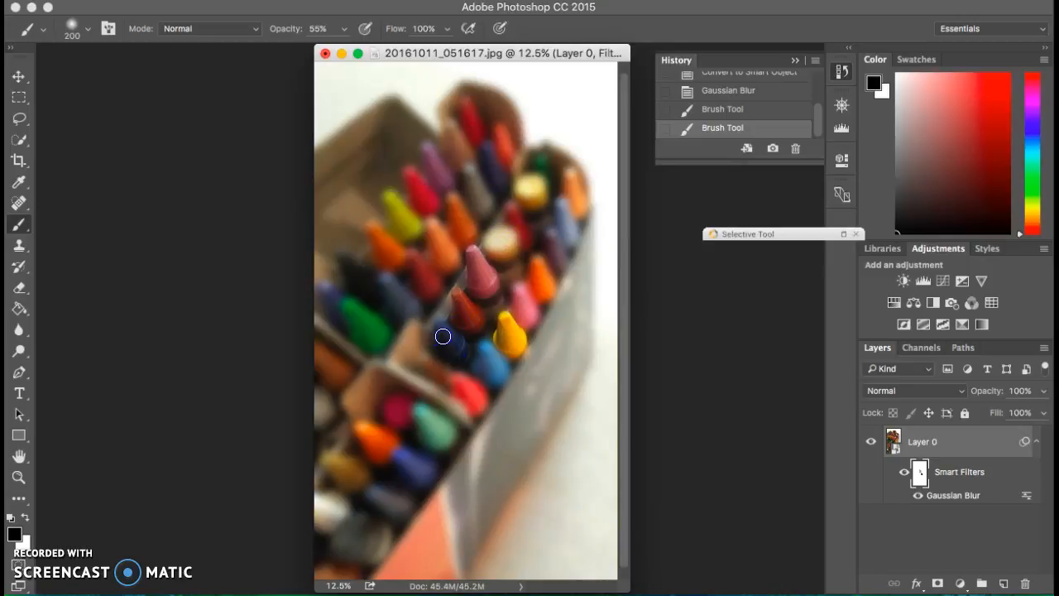
pyautogui.click(525, 345)
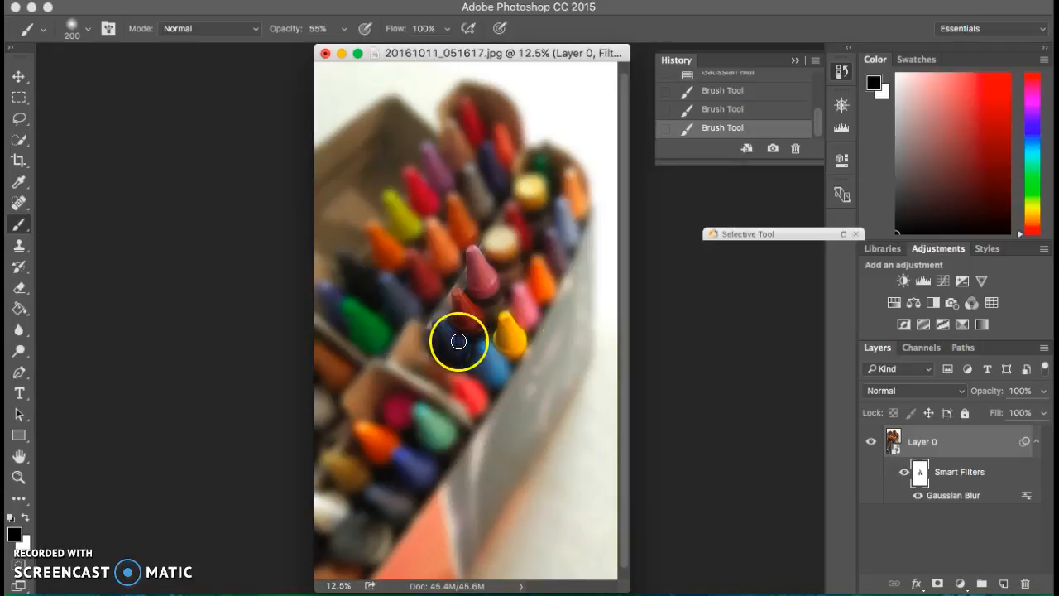
# Step: Paint white on the filter mask over the yellow crayon at 55% and 100% opacity to bring its blur back
pyautogui.click(25, 518)
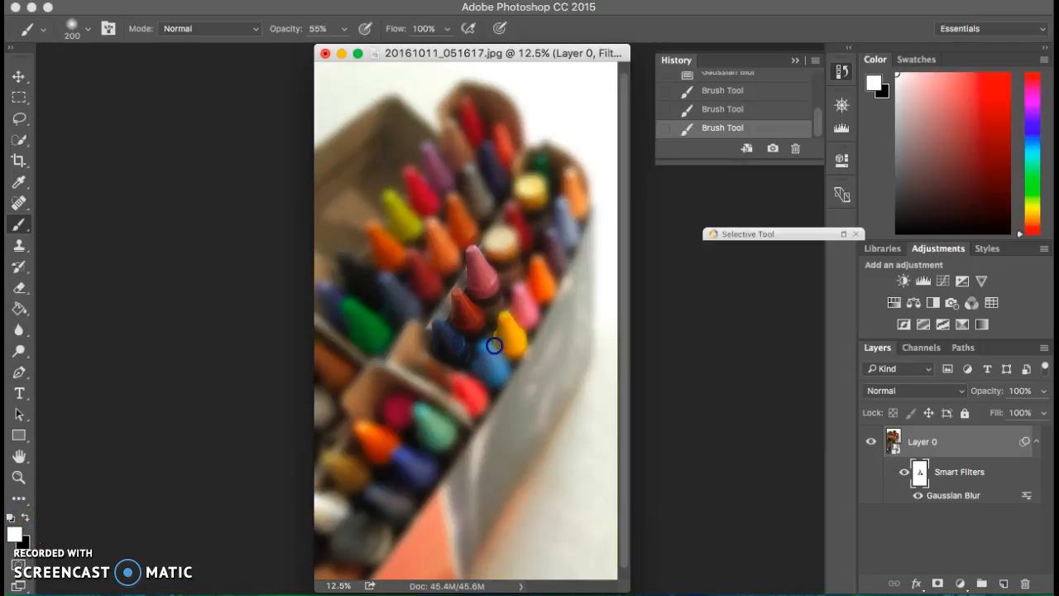
pyautogui.click(513, 327)
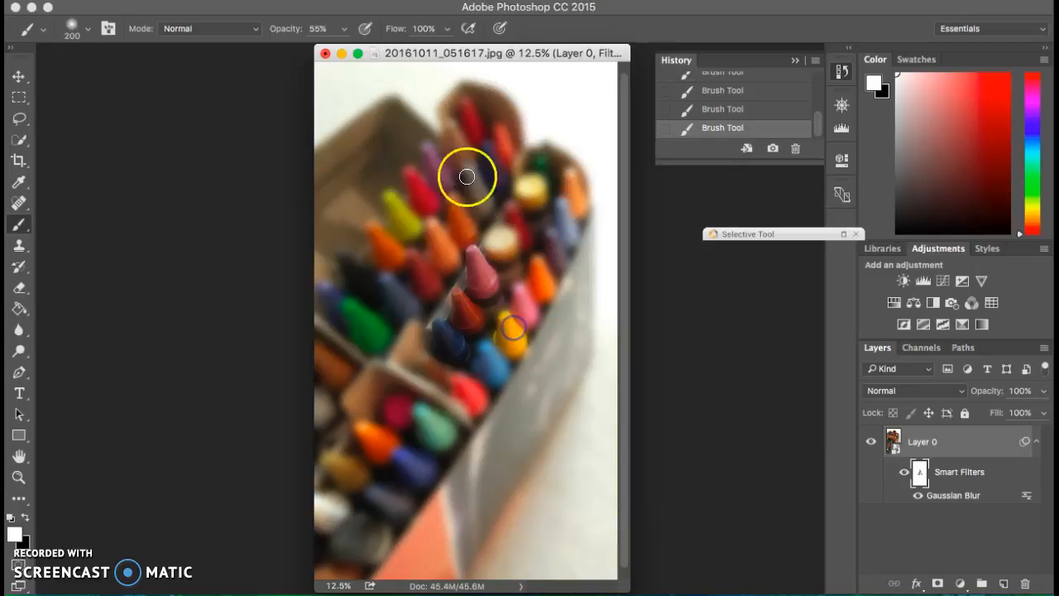
pyautogui.click(345, 31)
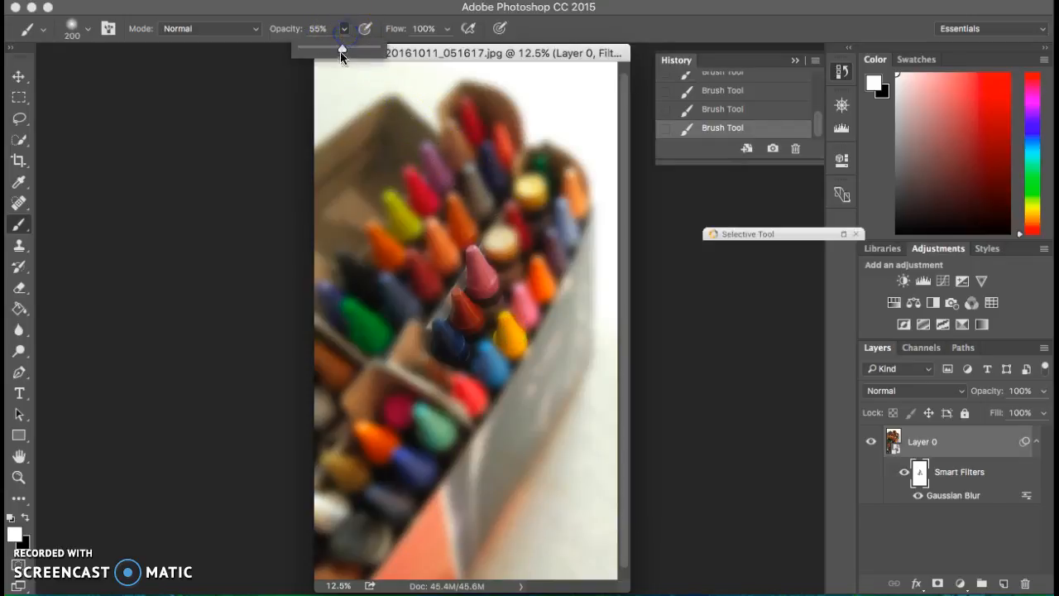
pyautogui.moveTo(383, 58); pyautogui.dragTo(396, 57)
pyautogui.click(518, 352)
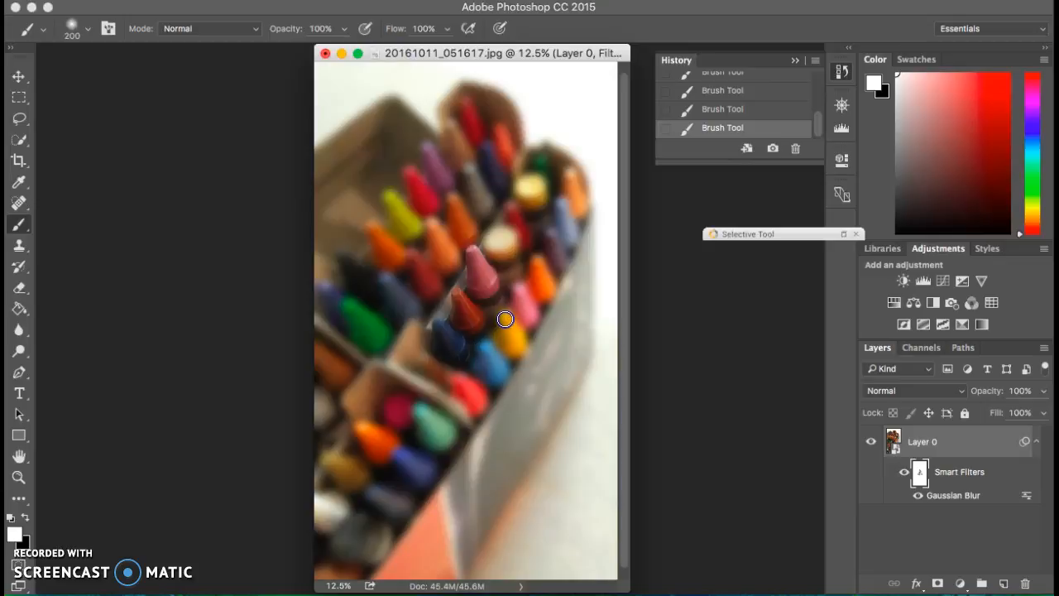
# Step: Paint black at 54% brush opacity on the filter mask over all crayons in the compartment along the box's front edge
pyautogui.click(345, 32)
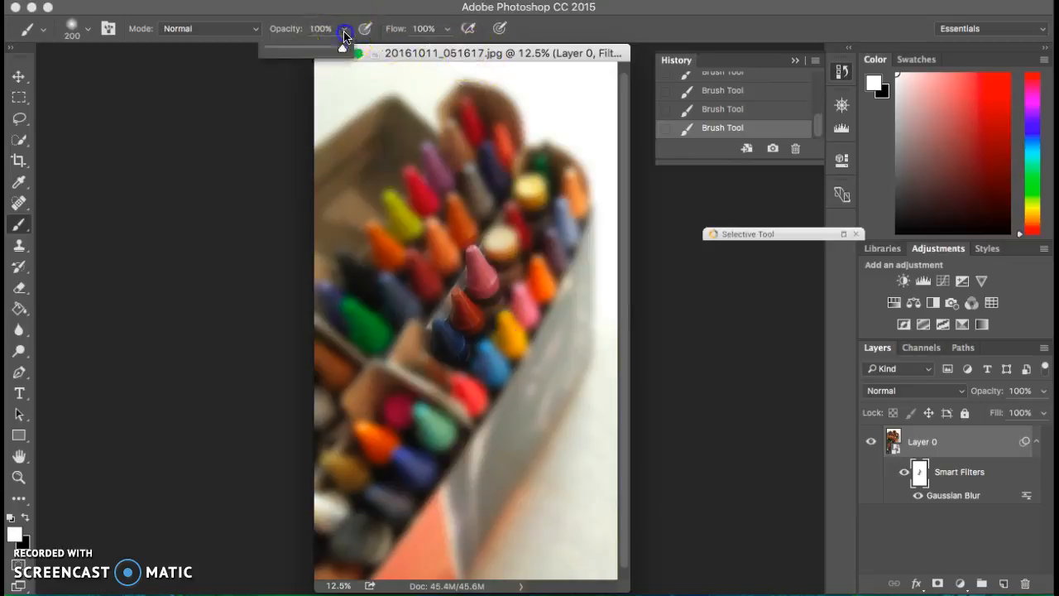
pyautogui.moveTo(312, 48); pyautogui.dragTo(308, 48)
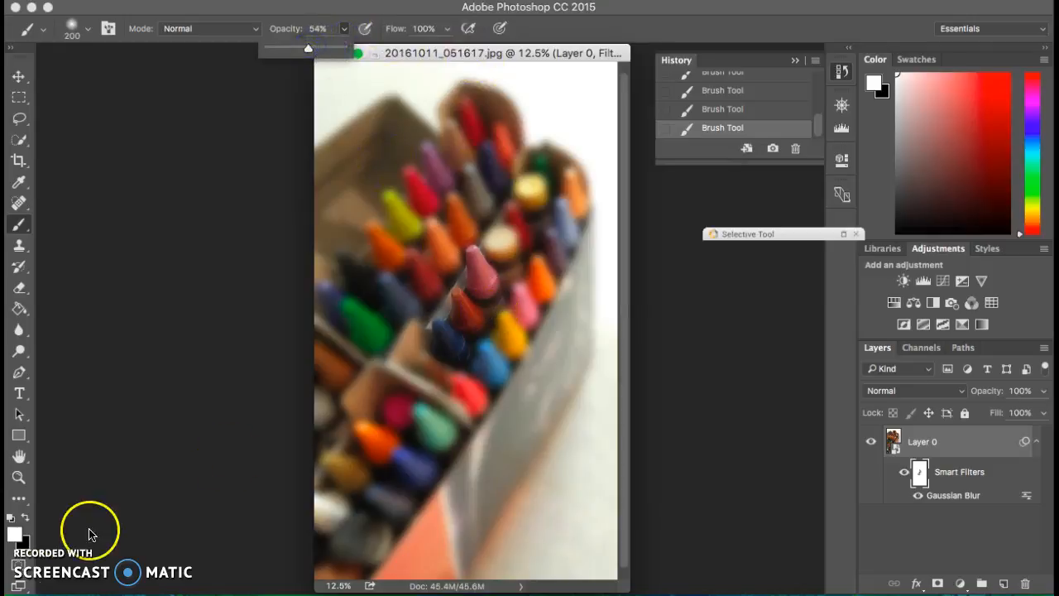
pyautogui.click(26, 520)
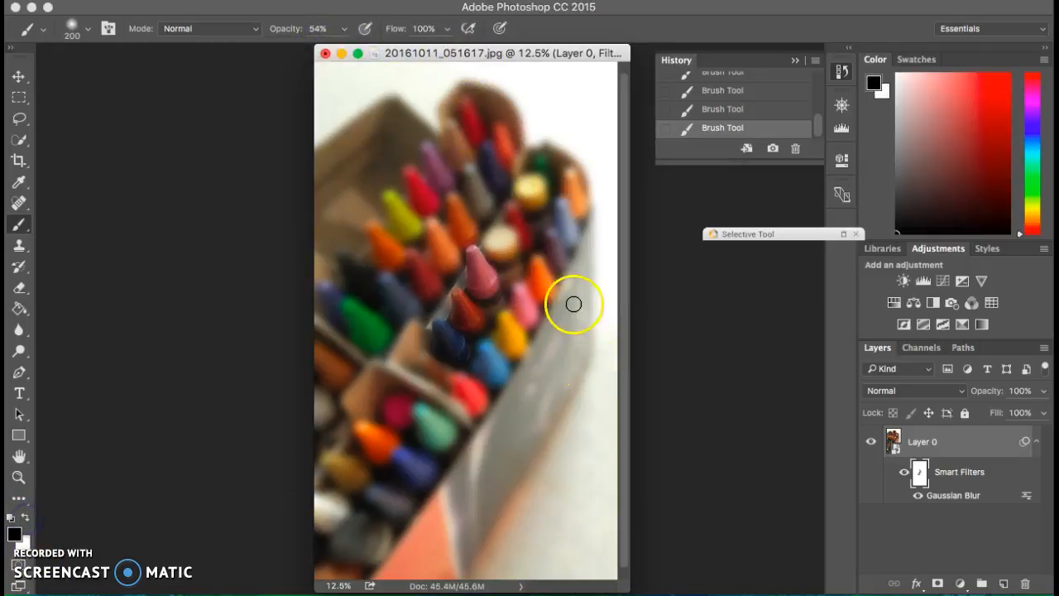
pyautogui.moveTo(440, 352)
pyautogui.mouseDown()
pyautogui.moveTo(464, 398)
pyautogui.moveTo(457, 336)
pyautogui.moveTo(487, 364)
pyautogui.moveTo(492, 429)
pyautogui.mouseUp()
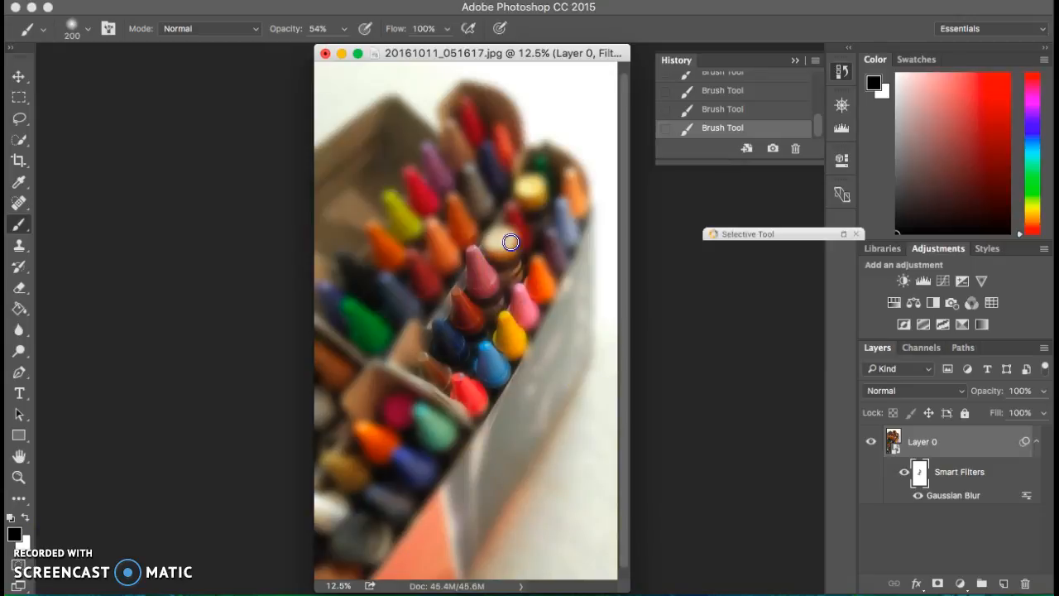
pyautogui.moveTo(500, 242)
pyautogui.mouseDown()
pyautogui.moveTo(514, 298)
pyautogui.moveTo(533, 324)
pyautogui.moveTo(497, 287)
pyautogui.mouseUp()
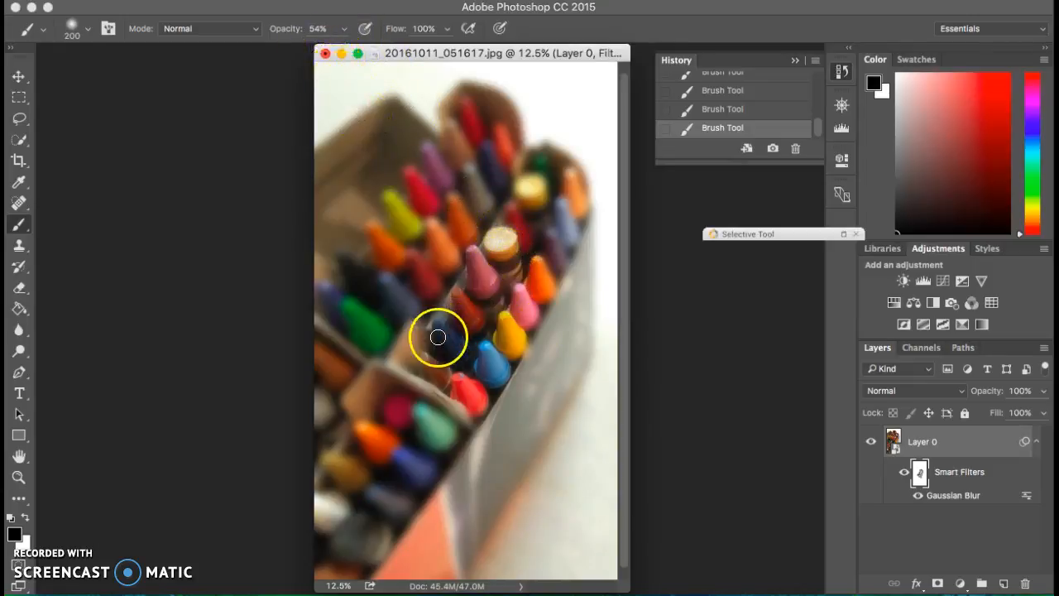
pyautogui.moveTo(433, 298)
pyautogui.mouseDown()
pyautogui.moveTo(489, 226)
pyautogui.moveTo(506, 229)
pyautogui.mouseUp()
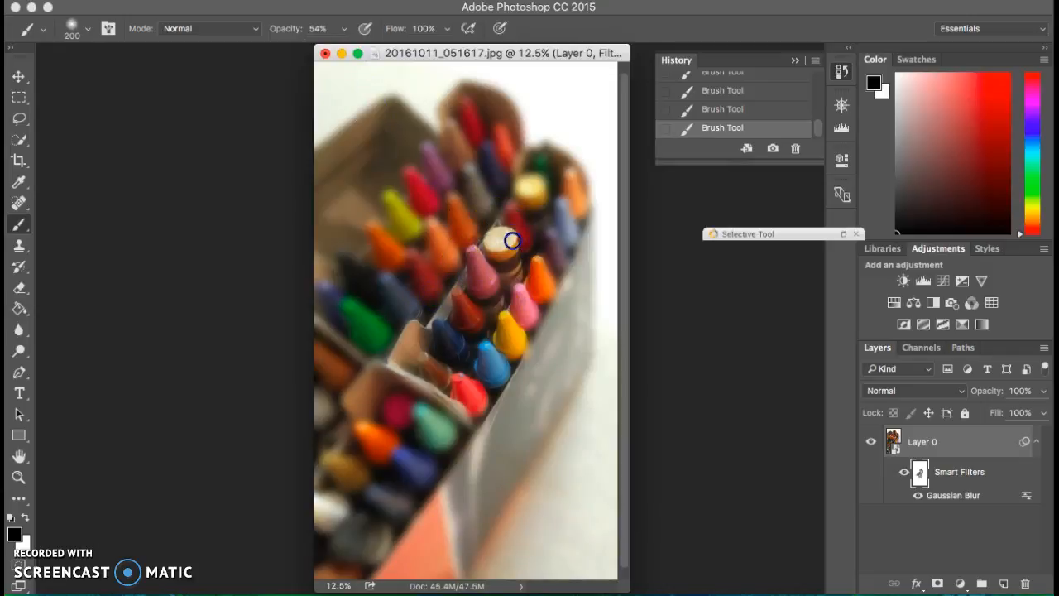
pyautogui.moveTo(521, 265)
pyautogui.mouseDown()
pyautogui.moveTo(503, 243)
pyautogui.moveTo(520, 279)
pyautogui.moveTo(550, 265)
pyautogui.moveTo(526, 187)
pyautogui.mouseUp()
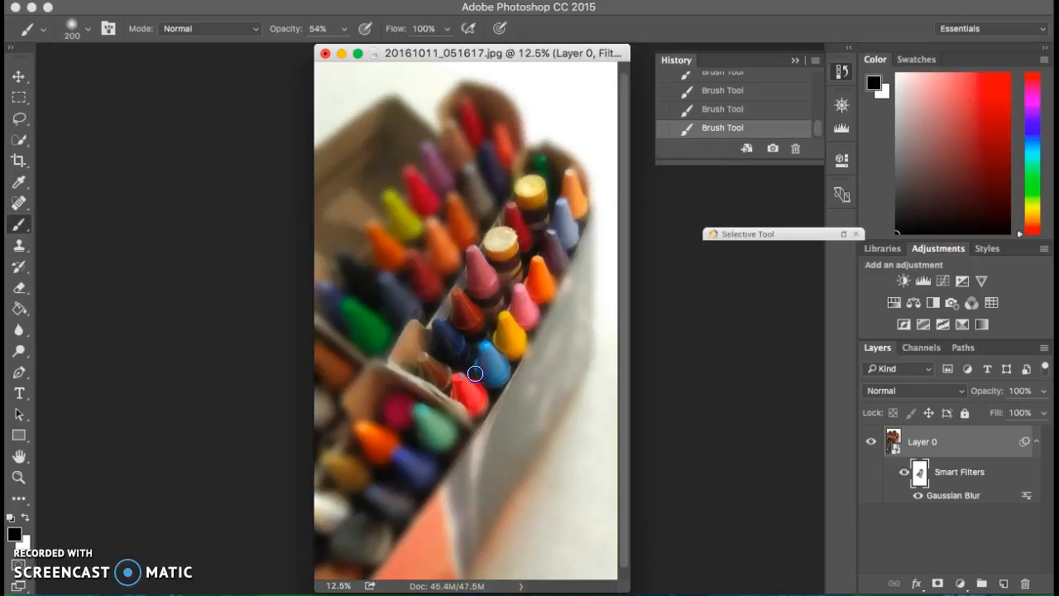
# Step: Unblur the crayons in the lowest compartment, from the teal and magenta ones down to the black and white ones
pyautogui.moveTo(427, 421)
pyautogui.mouseDown()
pyautogui.moveTo(374, 444)
pyautogui.moveTo(377, 471)
pyautogui.moveTo(369, 457)
pyautogui.mouseUp()
pyautogui.click(402, 473)
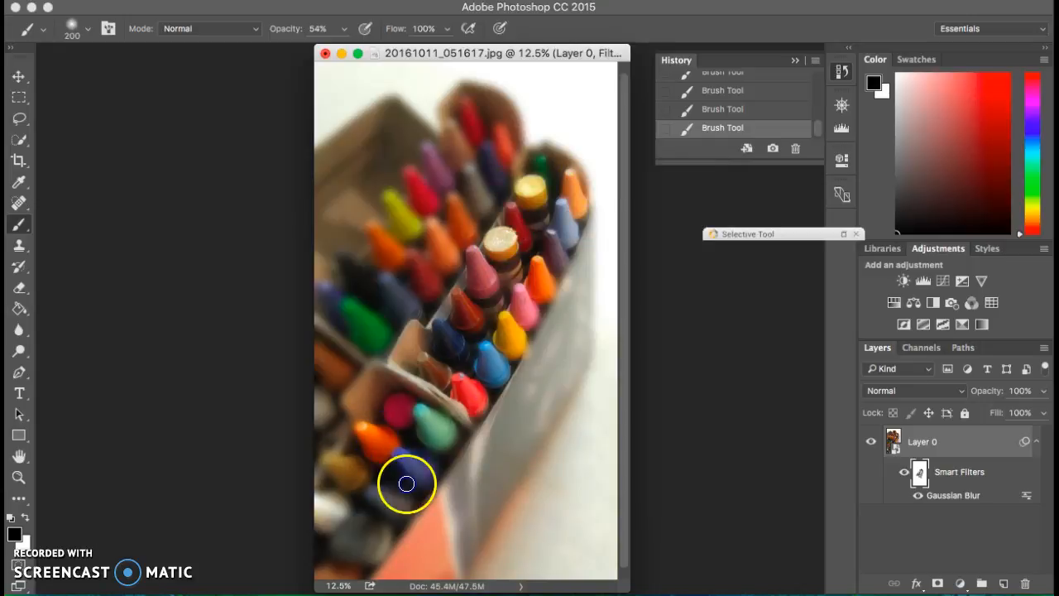
pyautogui.click(434, 445)
pyautogui.click(383, 504)
pyautogui.click(419, 443)
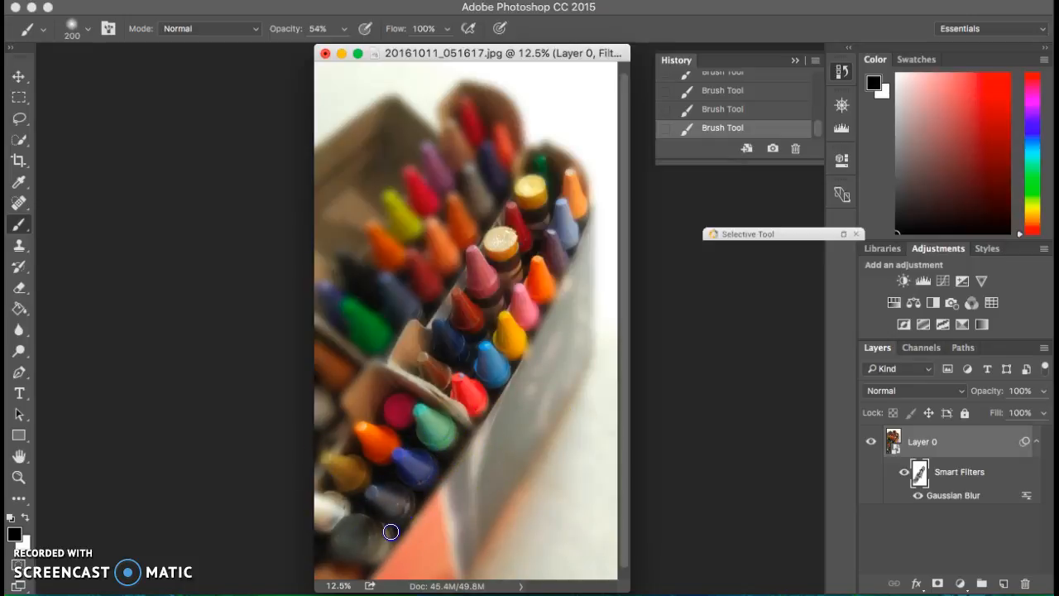
pyautogui.click(325, 504)
pyautogui.click(379, 518)
pyautogui.click(398, 476)
# Step: Unblur the crayons in the rear compartment and along the photo's left edge, leaving the cardboard box and background blurred
pyautogui.click(570, 71)
pyautogui.click(497, 175)
pyautogui.click(445, 173)
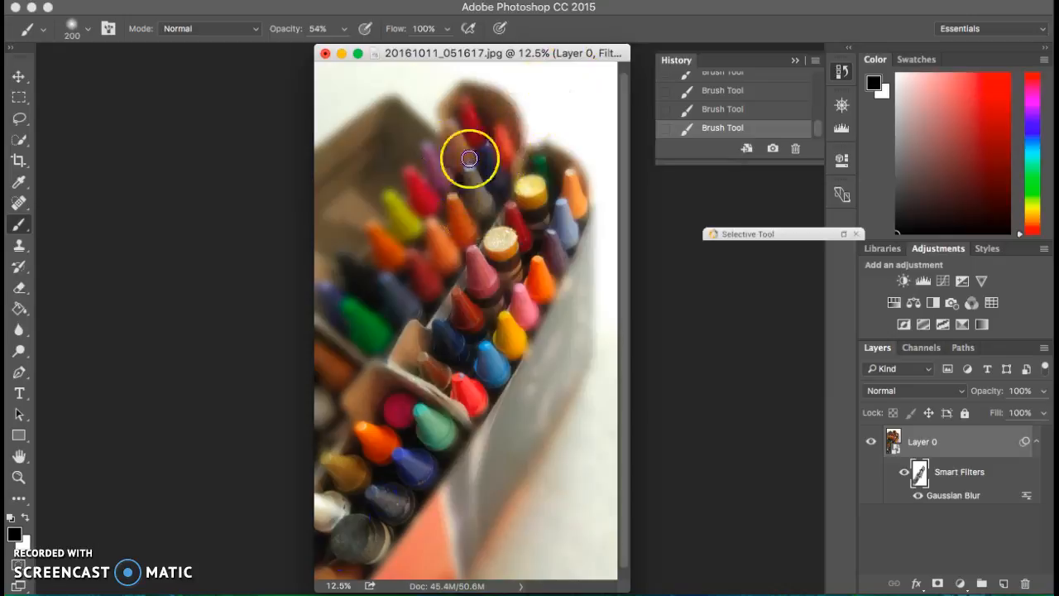
pyautogui.click(474, 158)
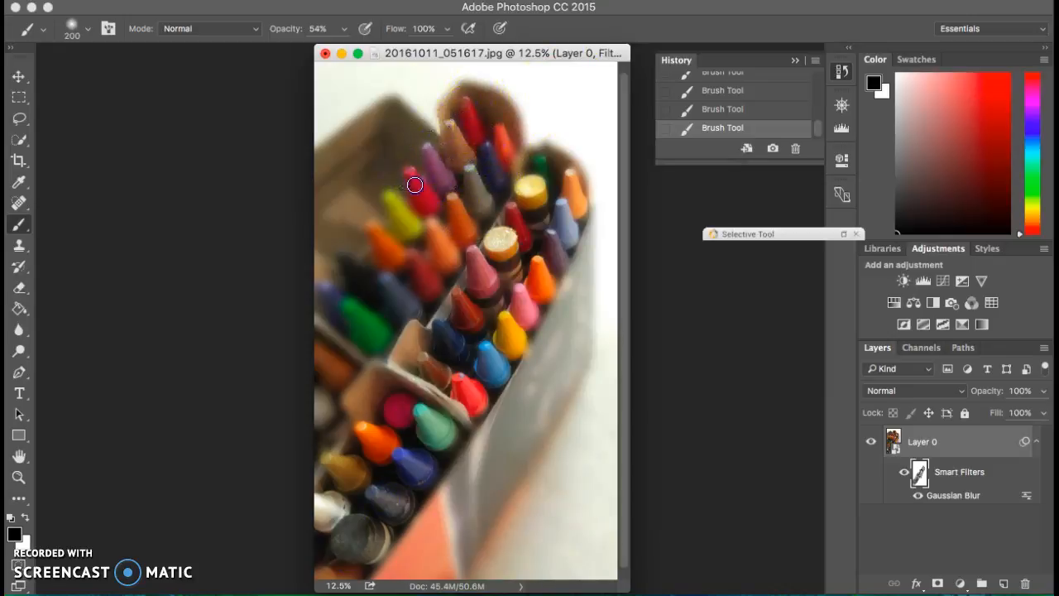
pyautogui.moveTo(389, 229)
pyautogui.mouseDown()
pyautogui.moveTo(420, 217)
pyautogui.moveTo(454, 232)
pyautogui.mouseUp()
pyautogui.click(486, 110)
pyautogui.moveTo(403, 350)
pyautogui.mouseDown()
pyautogui.moveTo(385, 297)
pyautogui.moveTo(402, 261)
pyautogui.moveTo(431, 259)
pyautogui.moveTo(434, 311)
pyautogui.moveTo(413, 344)
pyautogui.mouseUp()
pyautogui.moveTo(352, 298)
pyautogui.mouseDown()
pyautogui.moveTo(343, 279)
pyautogui.moveTo(327, 383)
pyautogui.moveTo(331, 374)
pyautogui.mouseUp()
pyautogui.moveTo(448, 399)
pyautogui.mouseDown()
pyautogui.moveTo(417, 365)
pyautogui.moveTo(452, 409)
pyautogui.moveTo(515, 413)
pyautogui.moveTo(547, 377)
pyautogui.moveTo(534, 449)
pyautogui.moveTo(506, 484)
pyautogui.moveTo(551, 407)
pyautogui.moveTo(563, 485)
pyautogui.moveTo(553, 368)
pyautogui.moveTo(515, 504)
pyautogui.moveTo(564, 373)
pyautogui.moveTo(530, 492)
pyautogui.mouseUp()
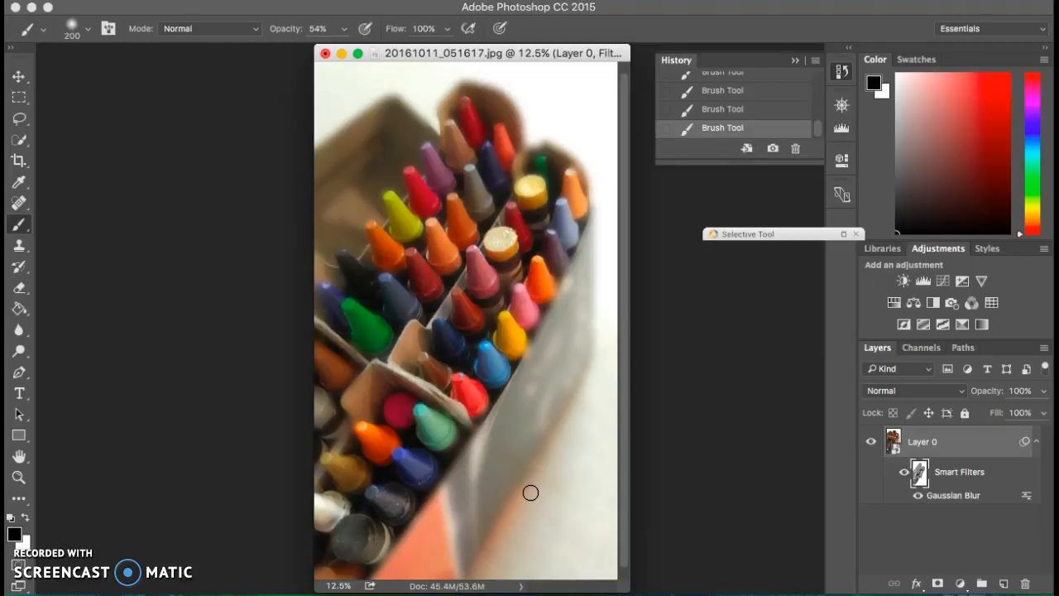
pyautogui.moveTo(487, 89)
pyautogui.mouseDown()
pyautogui.moveTo(517, 186)
pyautogui.moveTo(519, 263)
pyautogui.moveTo(493, 267)
pyautogui.moveTo(412, 196)
pyautogui.moveTo(337, 215)
pyautogui.moveTo(497, 74)
pyautogui.moveTo(560, 256)
pyautogui.moveTo(488, 367)
pyautogui.moveTo(506, 363)
pyautogui.moveTo(485, 156)
pyautogui.moveTo(533, 260)
pyautogui.moveTo(503, 381)
pyautogui.moveTo(482, 411)
pyautogui.moveTo(538, 264)
pyautogui.moveTo(547, 428)
pyautogui.moveTo(518, 469)
pyautogui.moveTo(602, 320)
pyautogui.moveTo(499, 149)
pyautogui.moveTo(343, 214)
pyautogui.moveTo(314, 482)
pyautogui.moveTo(540, 489)
pyautogui.moveTo(447, 315)
pyautogui.moveTo(401, 323)
pyautogui.moveTo(405, 336)
pyautogui.moveTo(354, 387)
pyautogui.moveTo(326, 377)
pyautogui.moveTo(394, 426)
pyautogui.moveTo(365, 427)
pyautogui.moveTo(399, 442)
pyautogui.moveTo(409, 488)
pyautogui.mouseUp()
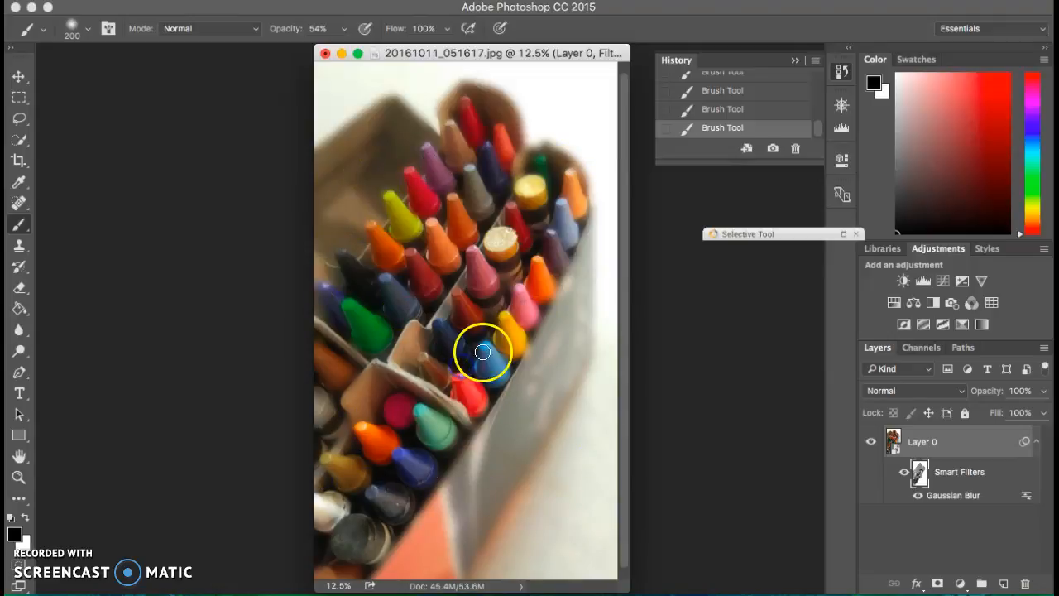
# Step: Compare the original photo snapshot with the latest brush state in the history, and reselect the smart filter mask
pyautogui.moveTo(820, 130); pyautogui.dragTo(818, 82)
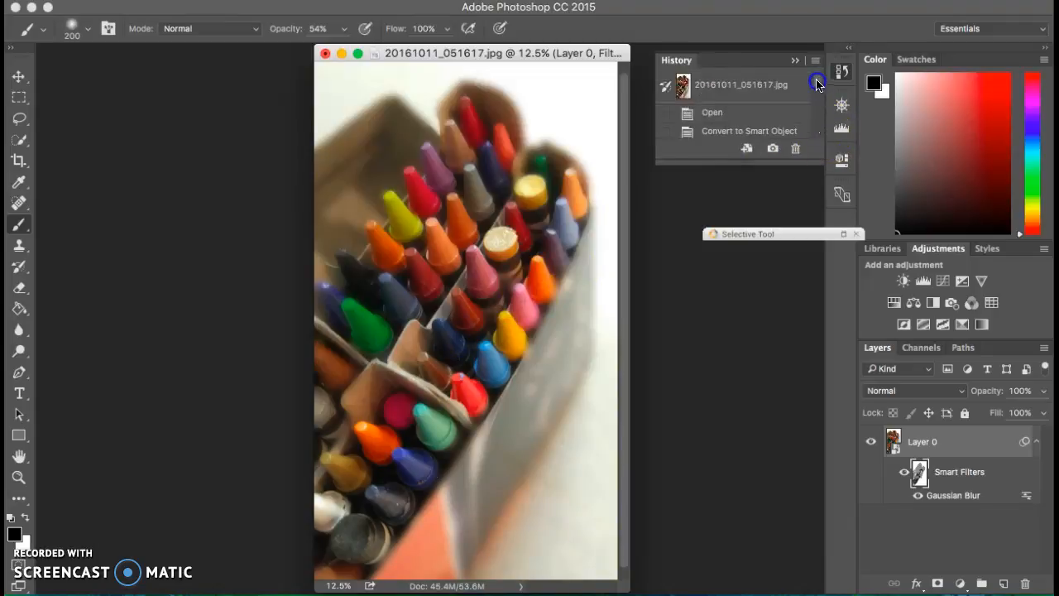
pyautogui.click(771, 90)
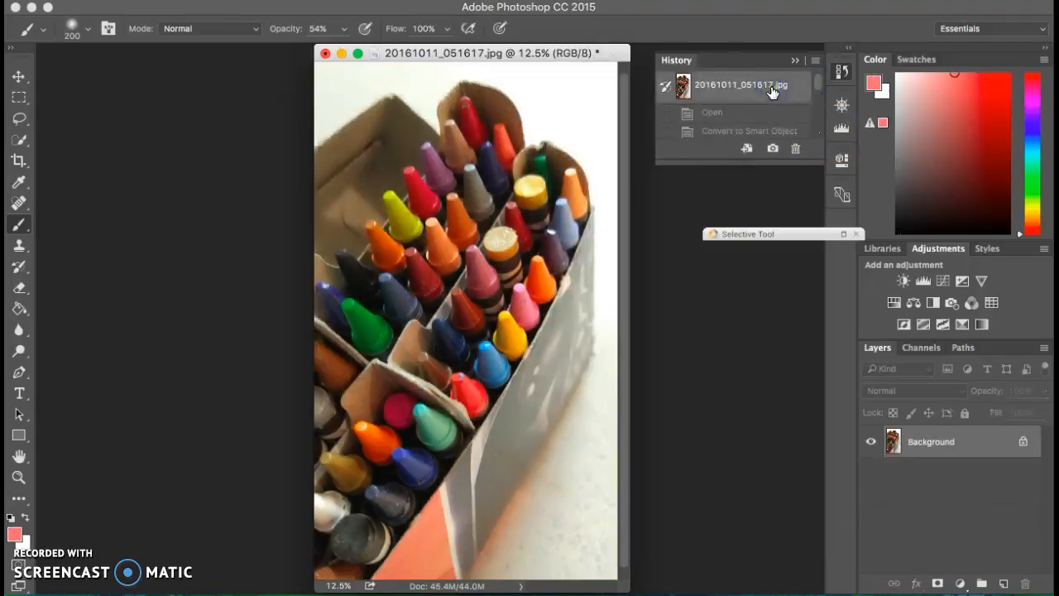
pyautogui.click(822, 93)
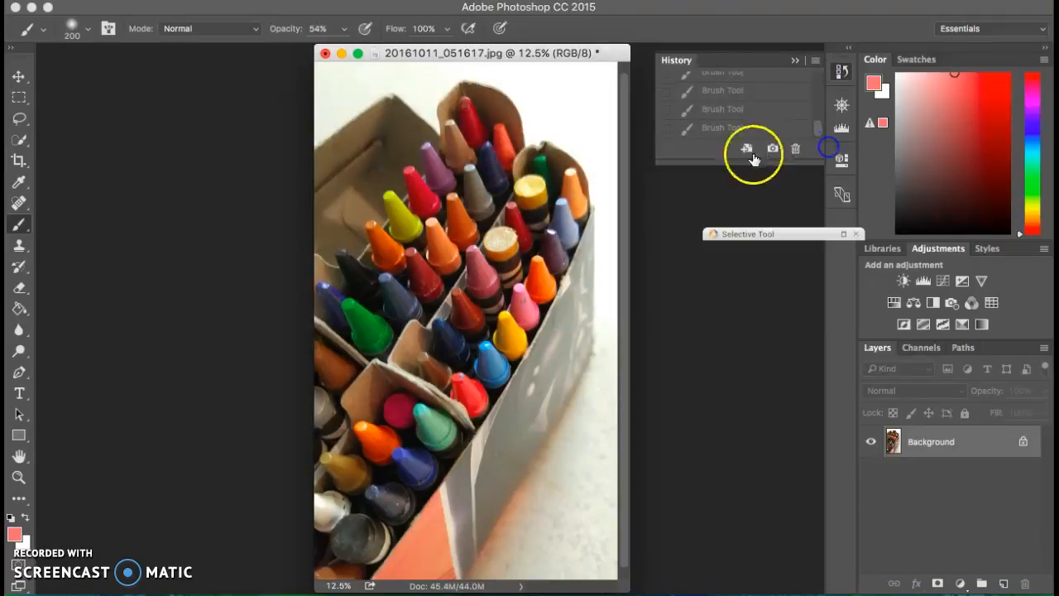
pyautogui.click(739, 130)
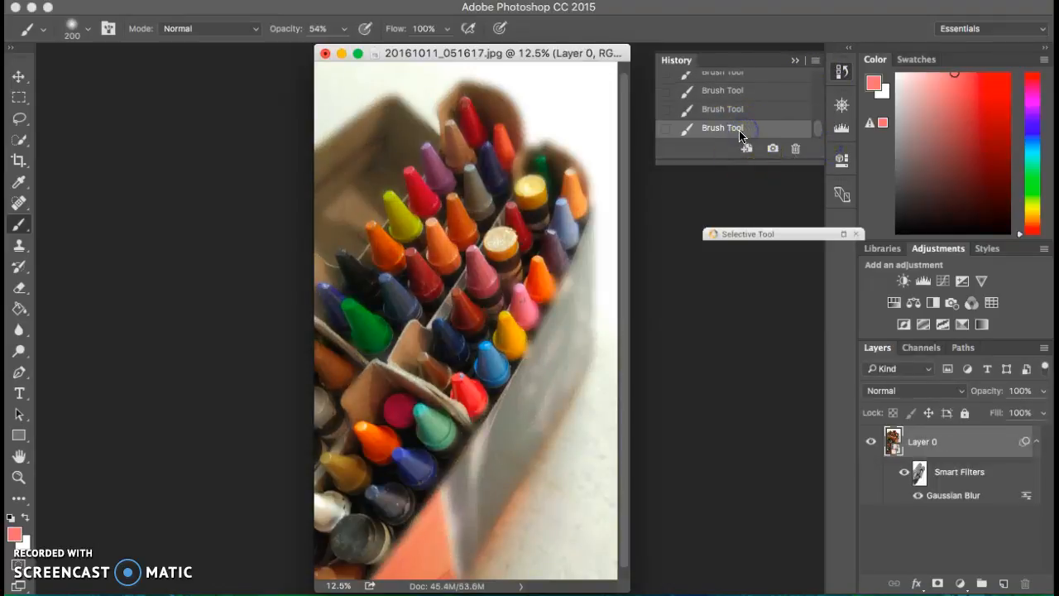
pyautogui.click(920, 474)
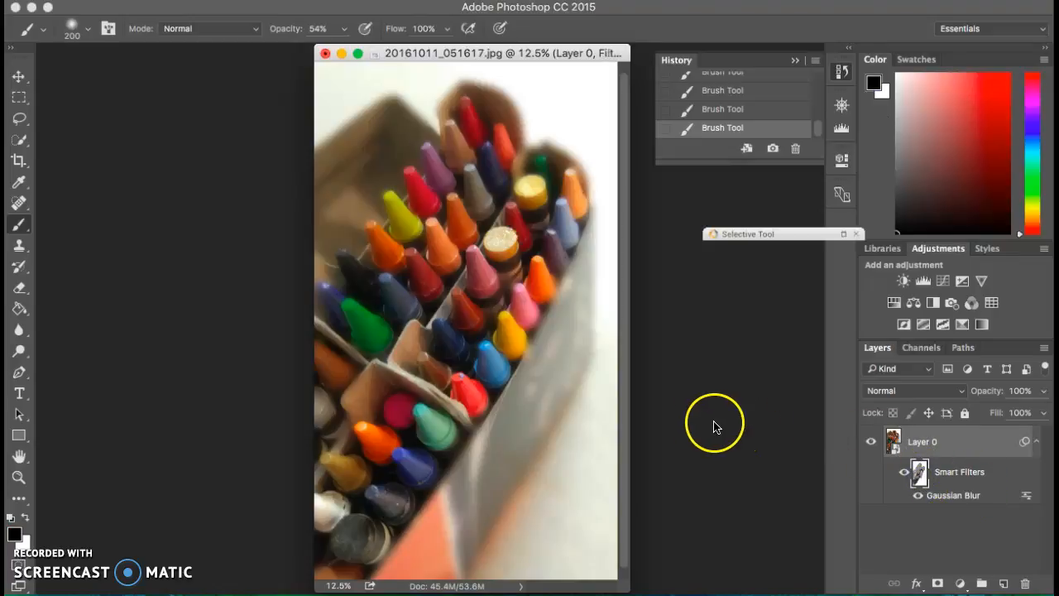